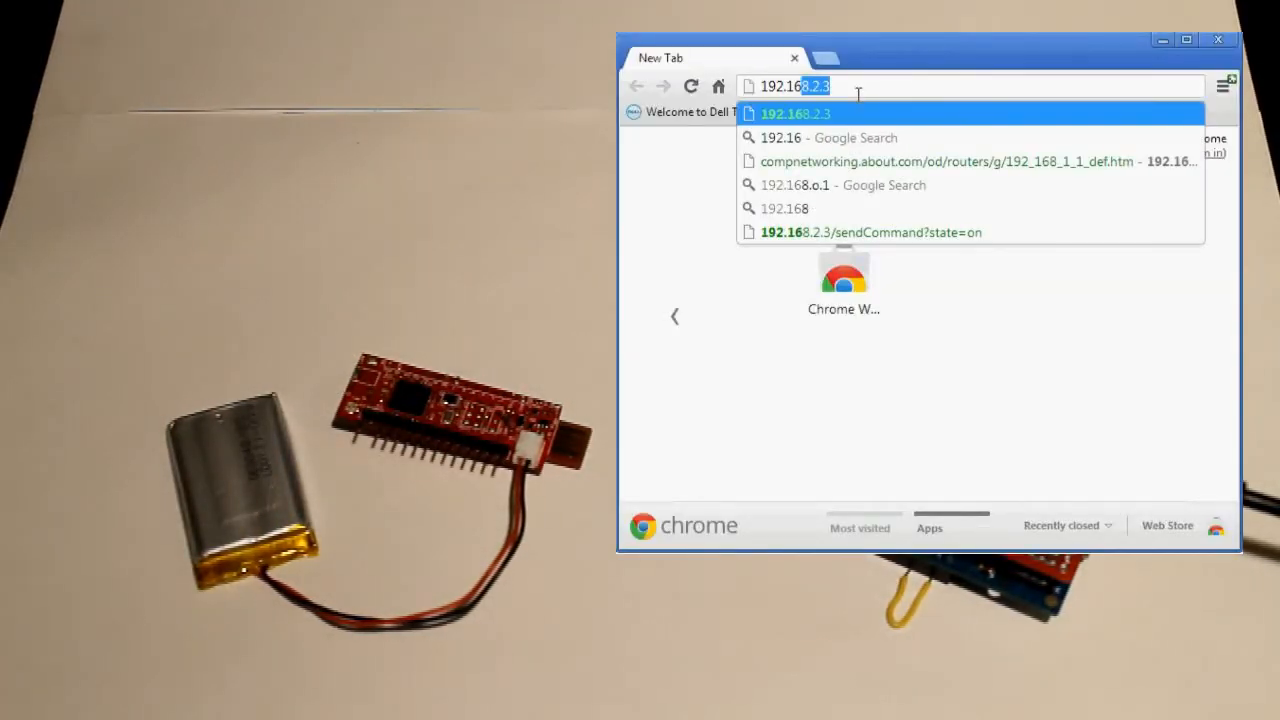
pyautogui.write('8.2.3')
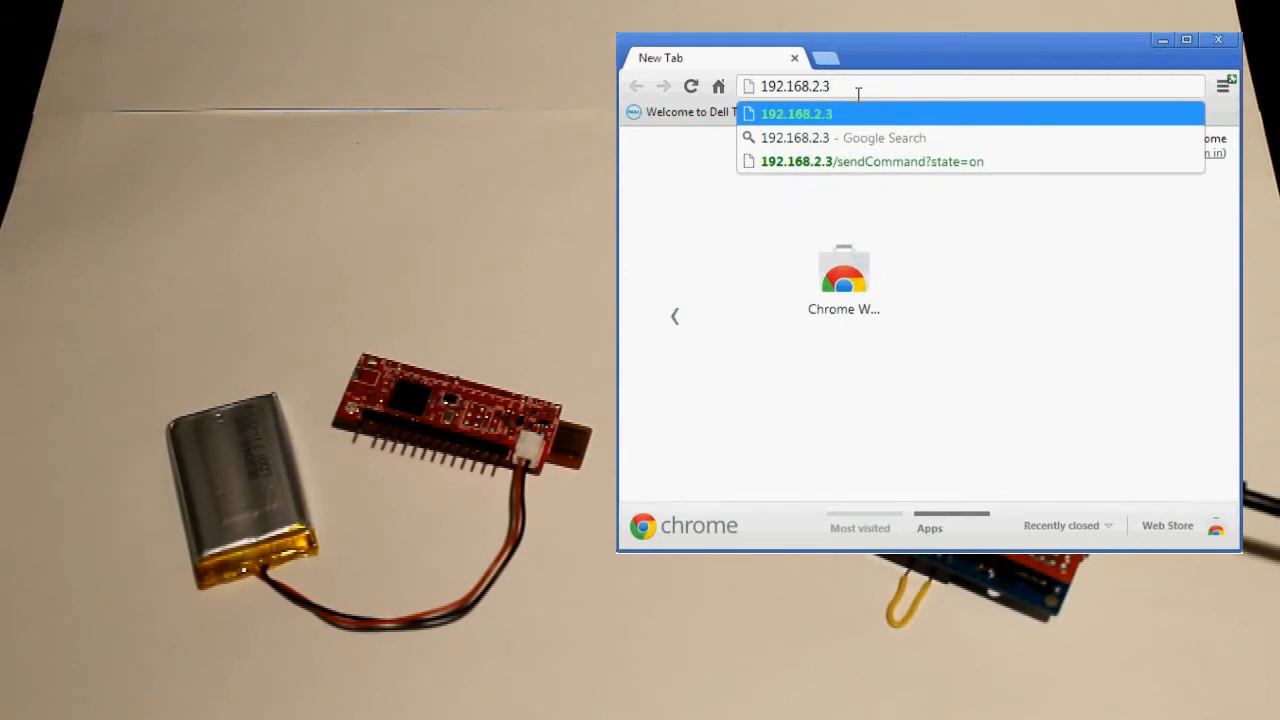
# - Load the miniSWARM Web Server Demo page at 192.168.2.3, showing battery voltage 3.75 Volts
pyautogui.press('Return')
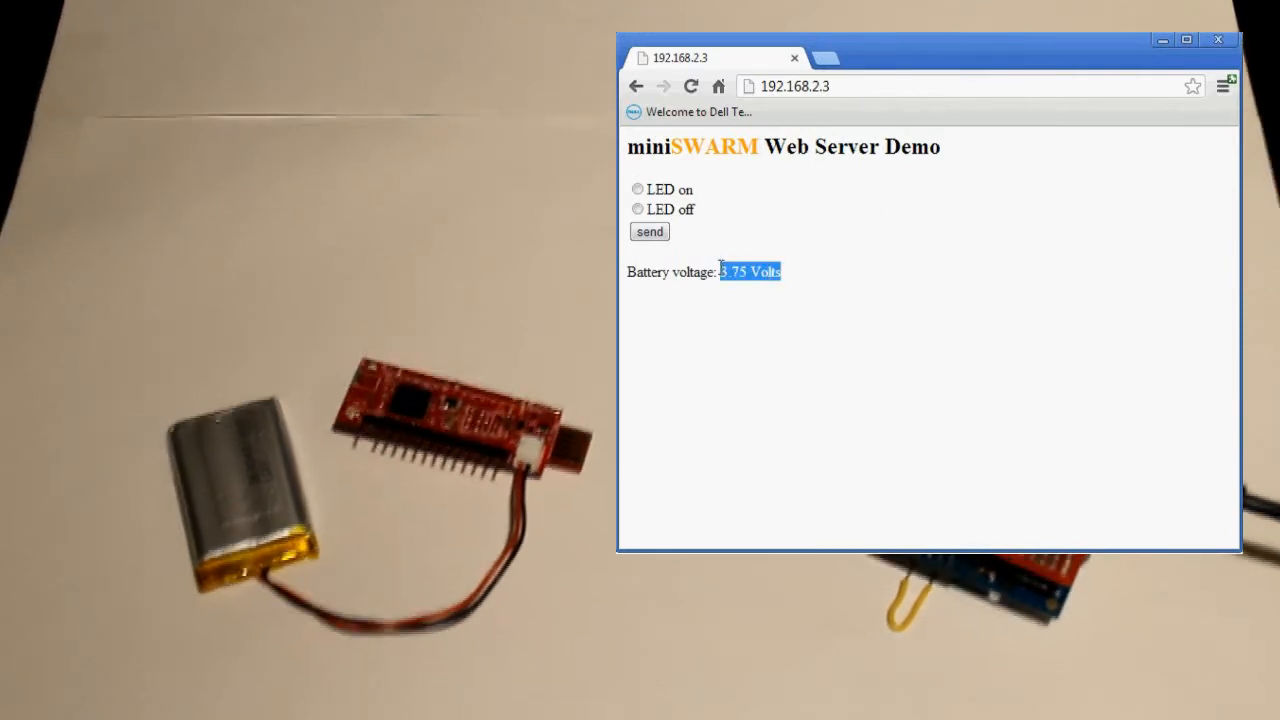
pyautogui.click(651, 330)
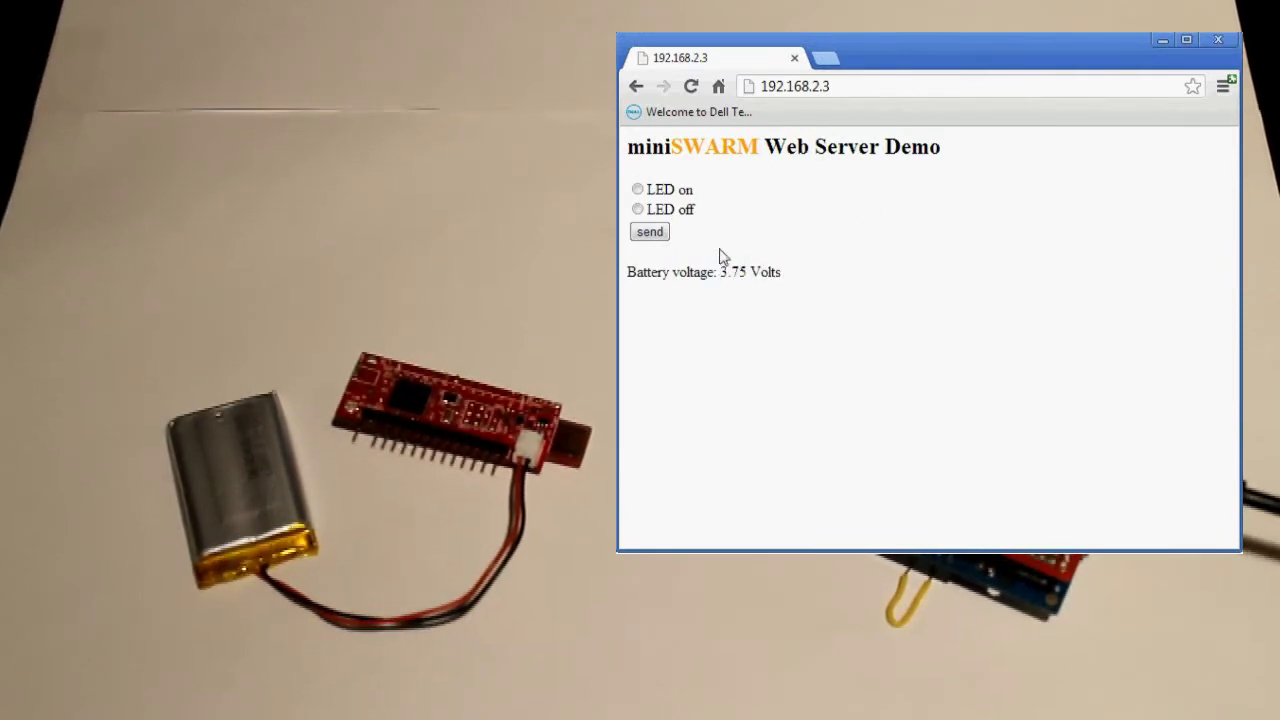
# - Send the 'LED on' command to light the board's red LED
pyautogui.click(638, 190)
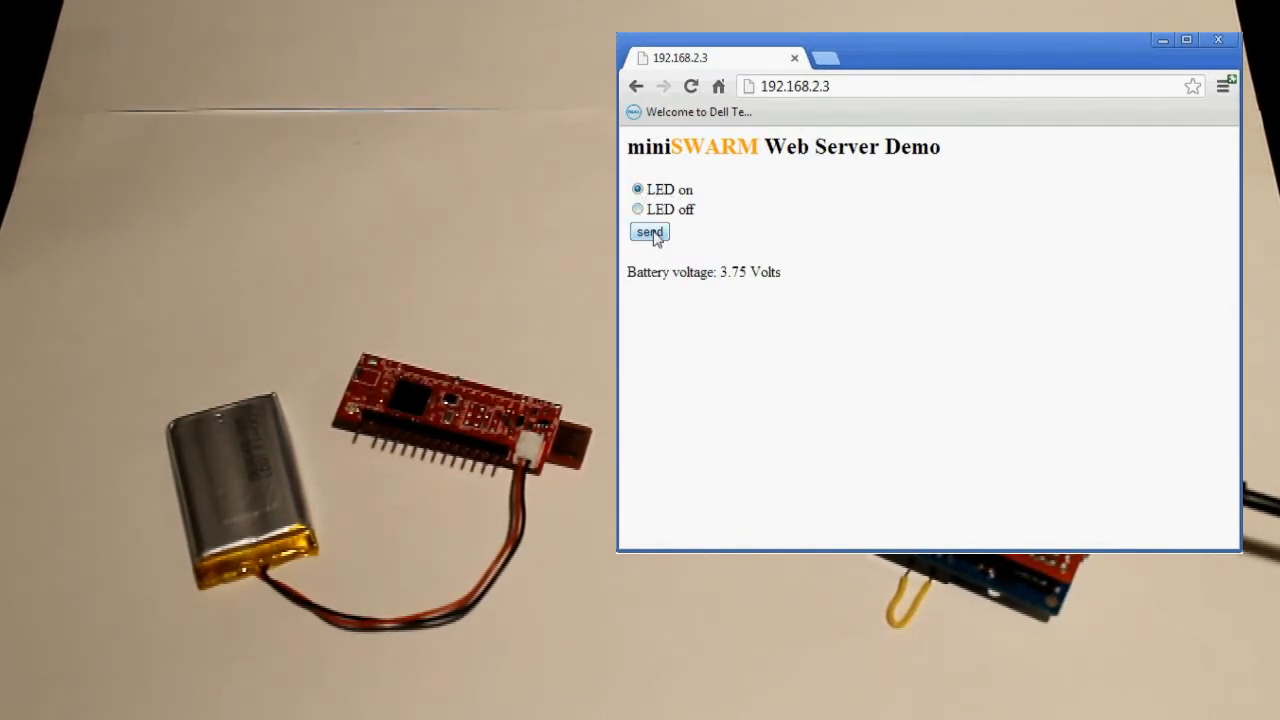
pyautogui.click(655, 236)
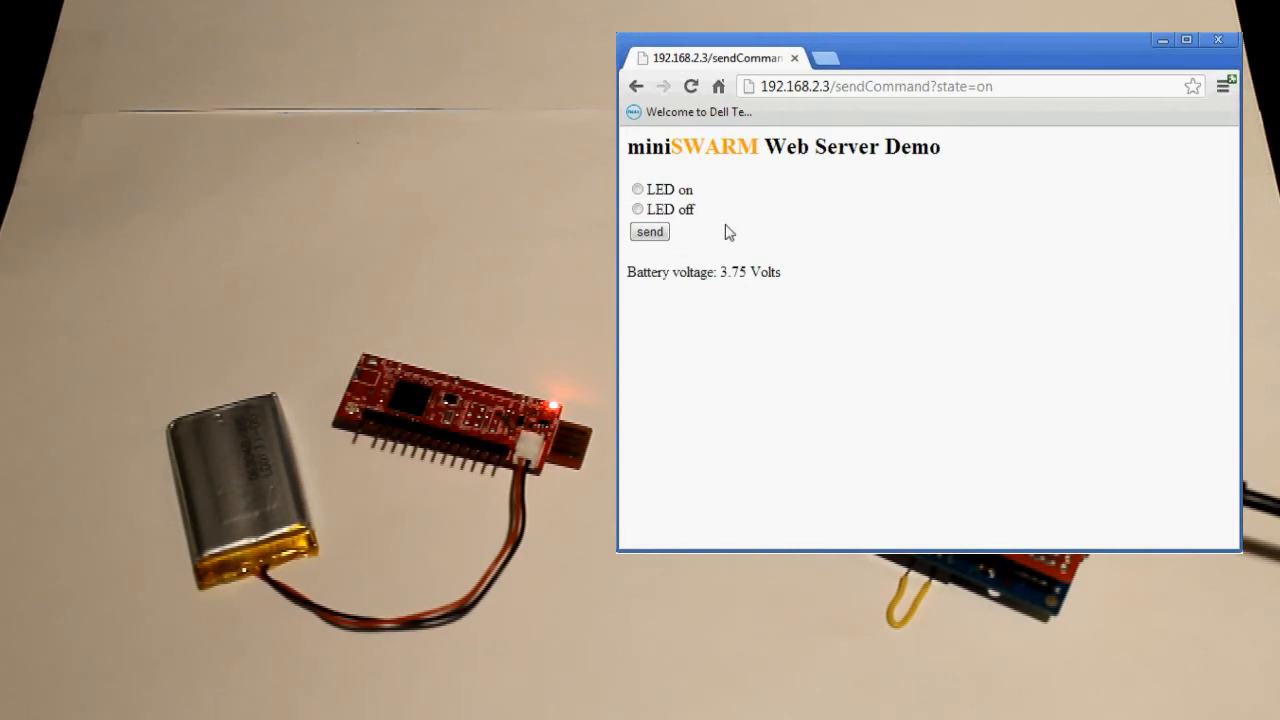
# - Send the 'LED off' command to the board; battery now reads 3.74 Volts
pyautogui.click(646, 237)
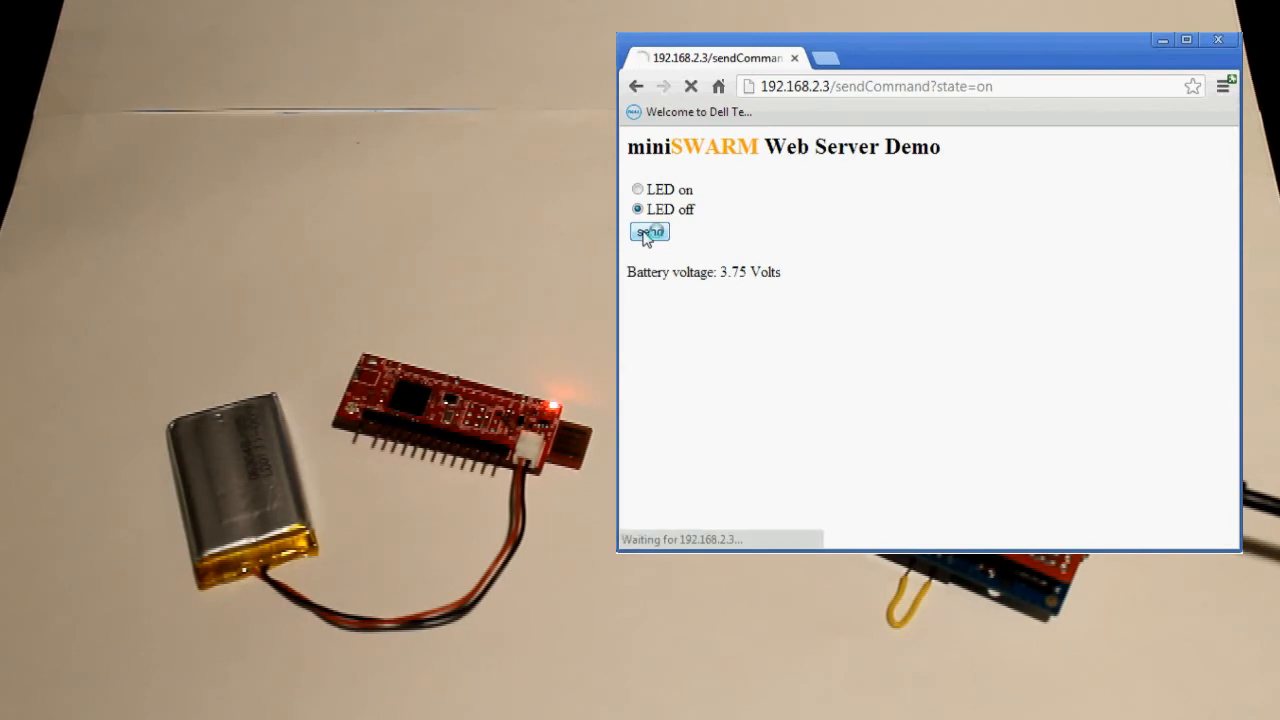